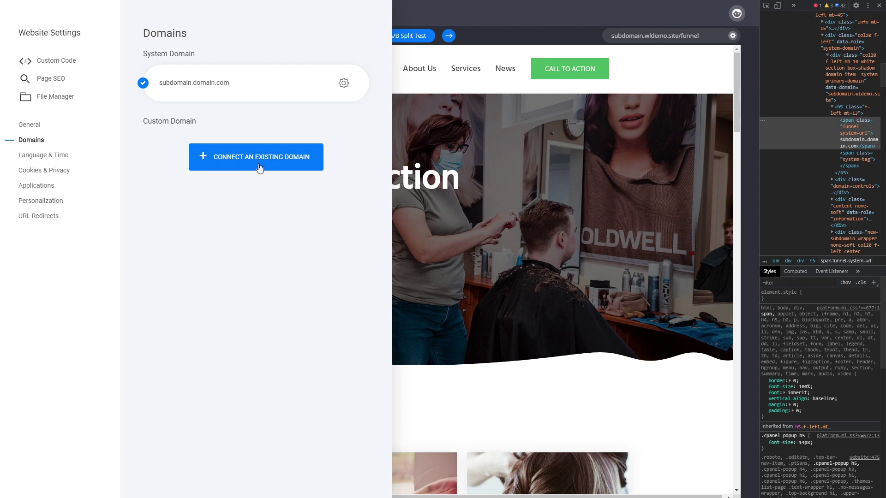
# Connect the existing domain businessexample.online as the website's custom domain
pyautogui.click(275, 167)
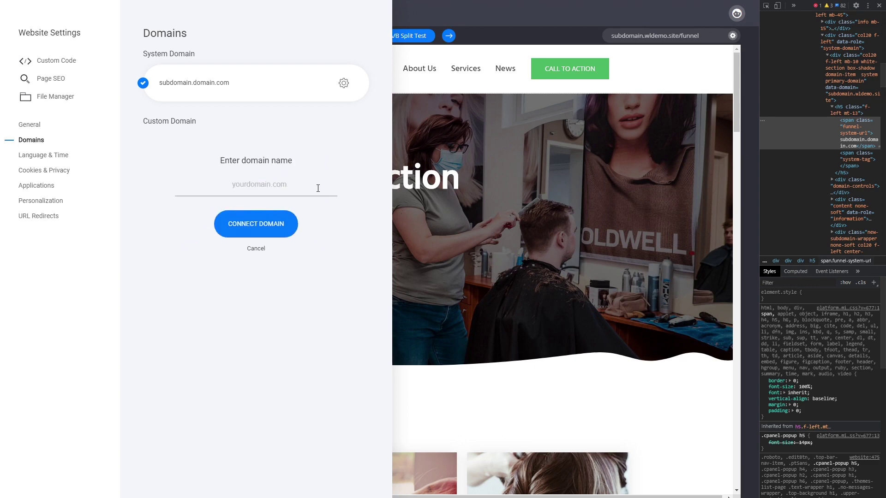
pyautogui.write('businessexample.online')
pyautogui.click(257, 224)
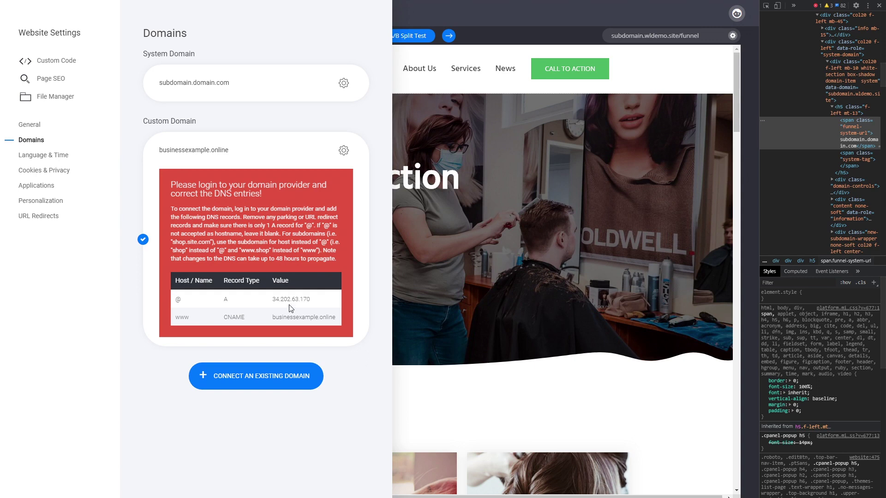
# Copy the required A record IP address 34.202.63.170 and open businessexample.online for management in the Namecheap domain list
pyautogui.moveTo(323, 304); pyautogui.dragTo(274, 301)
pyautogui.hotkey('ctrl', 'c')
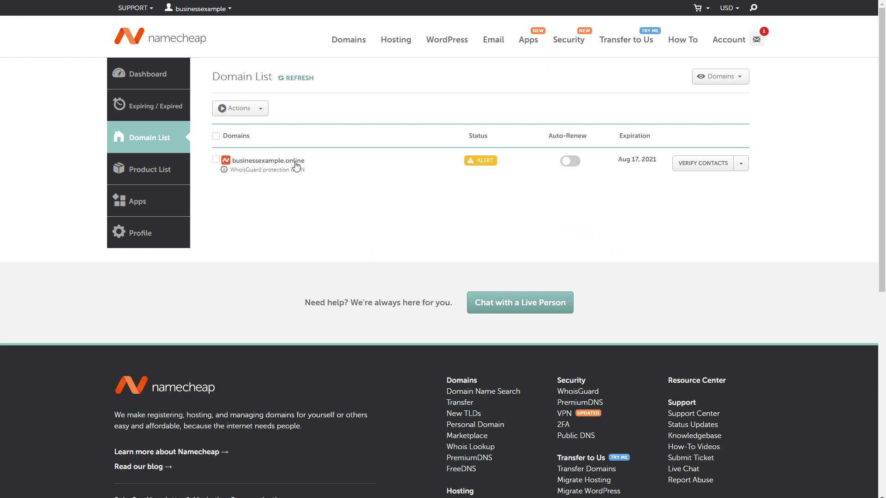
pyautogui.click(742, 165)
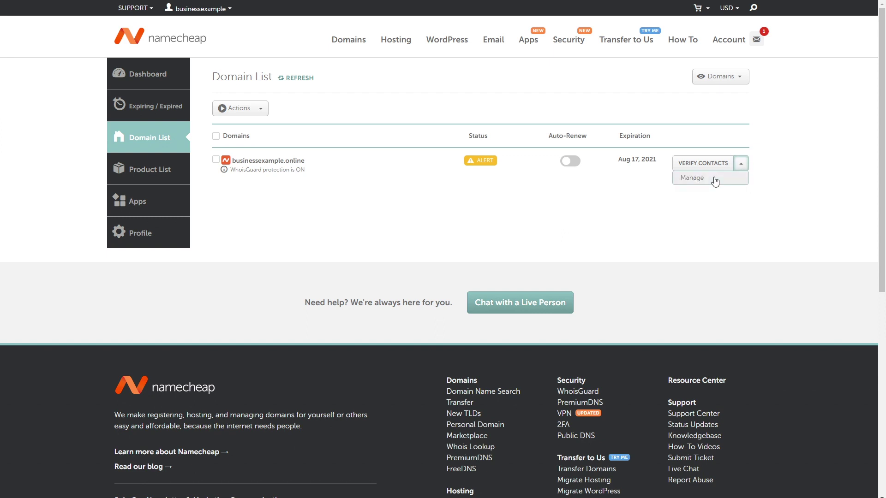
pyautogui.click(715, 180)
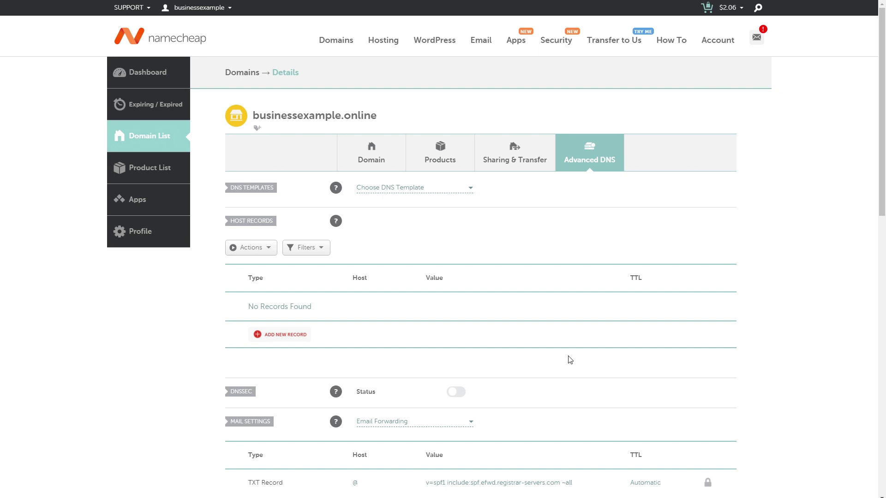
# Add an A record with host @ and value 34.202.63.170 to the domain's host records and save it
pyautogui.click(300, 340)
pyautogui.scroll(-4, 301, 340)
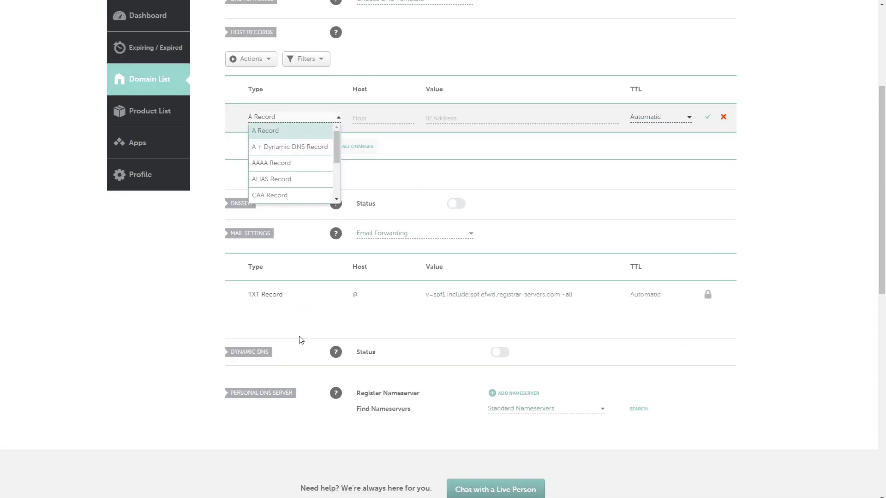
pyautogui.click(276, 133)
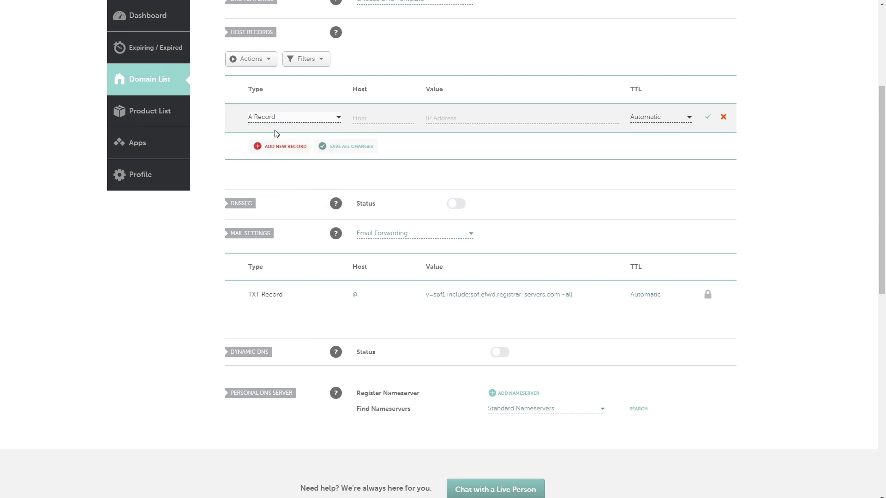
pyautogui.click(374, 118)
pyautogui.write('@')
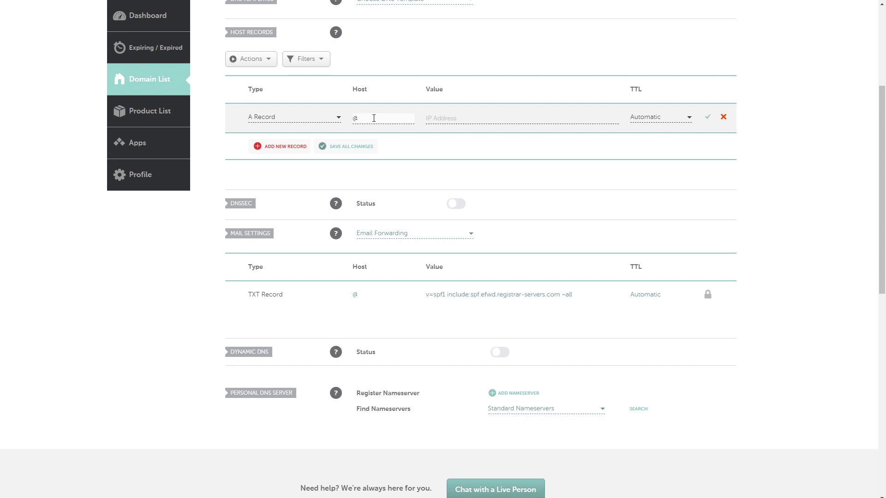
pyautogui.click(415, 139)
pyautogui.click(445, 116)
pyautogui.hotkey('ctrl', 'v')
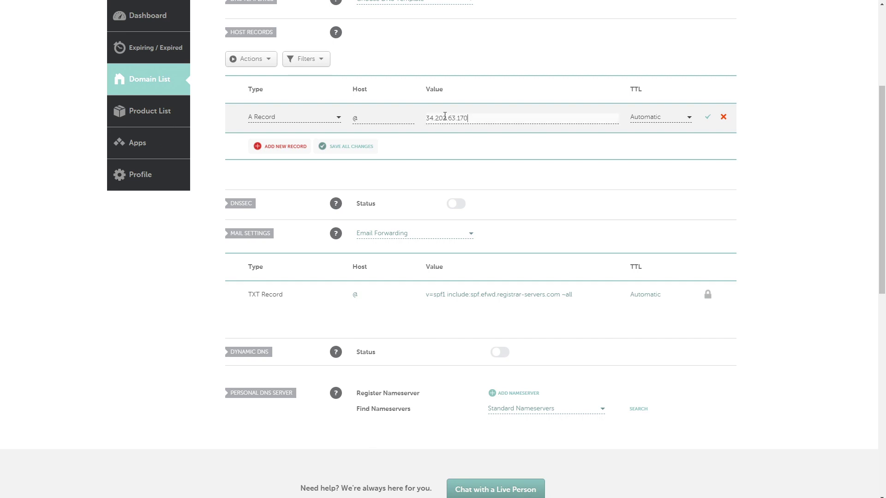
pyautogui.click(708, 118)
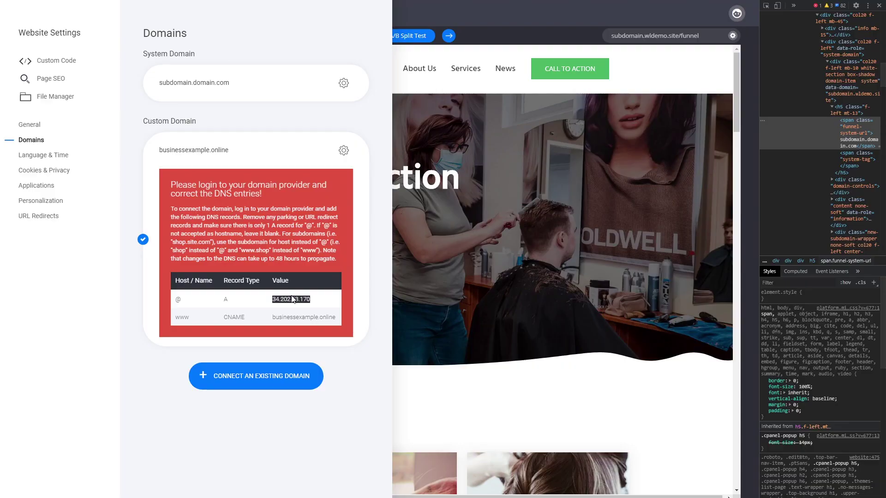
# Switch back to the website builder's domain settings and copy the www CNAME value businessexample.online
pyautogui.click(336, 319)
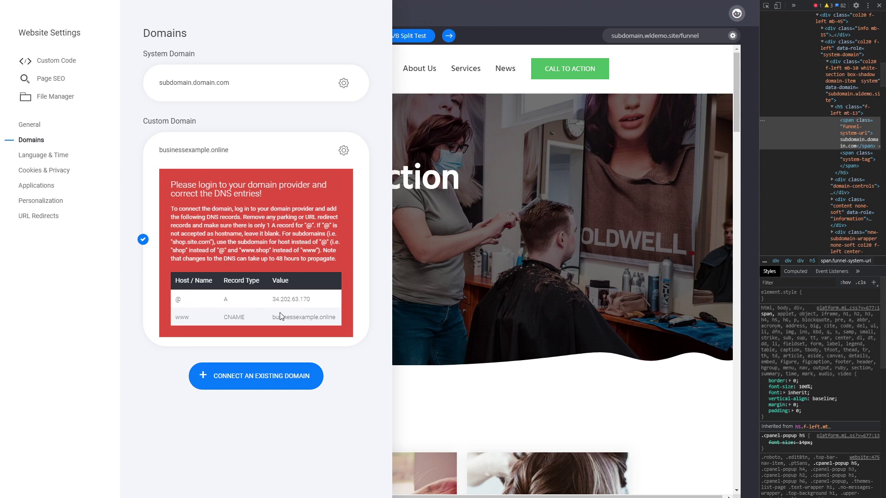
pyautogui.moveTo(271, 317); pyautogui.dragTo(336, 318)
pyautogui.hotkey('ctrl', 'c')
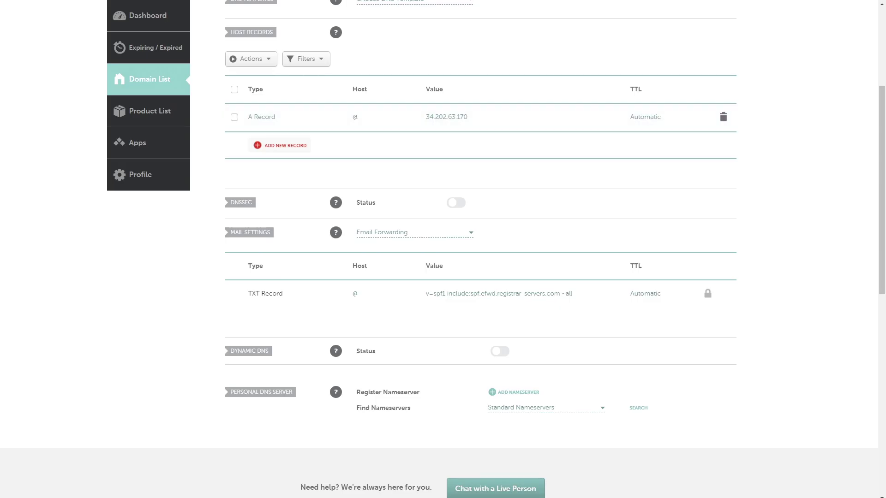
# In Namecheap, add a CNAME record with host www and target businessexample.online, and save it
pyautogui.click(270, 146)
pyautogui.moveTo(336, 146); pyautogui.dragTo(336, 158)
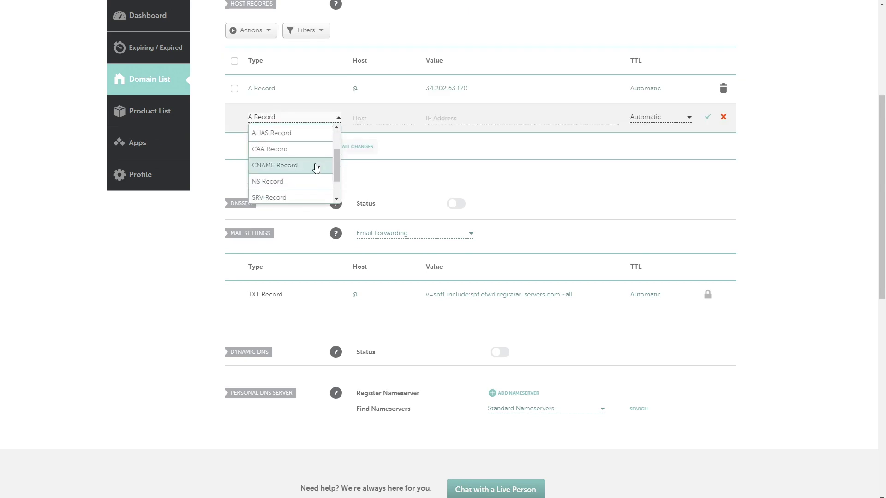
pyautogui.click(309, 166)
pyautogui.click(367, 120)
pyautogui.write('www')
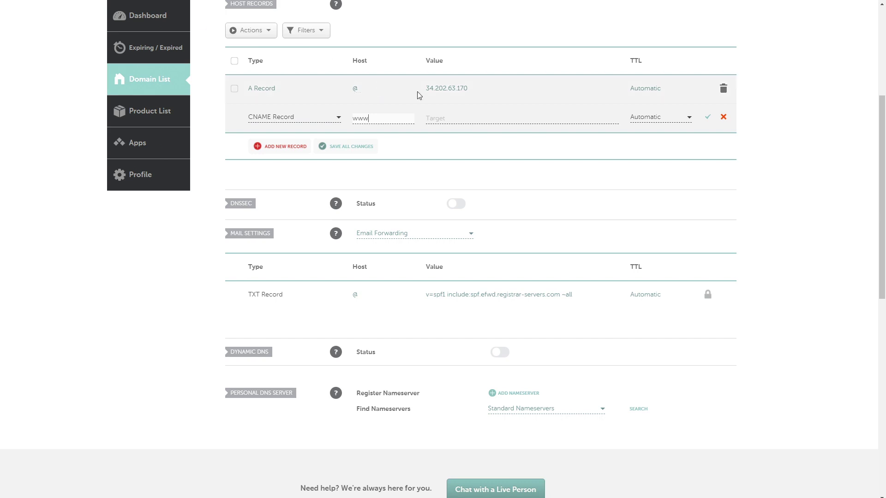
pyautogui.click(463, 119)
pyautogui.hotkey('ctrl', 'v')
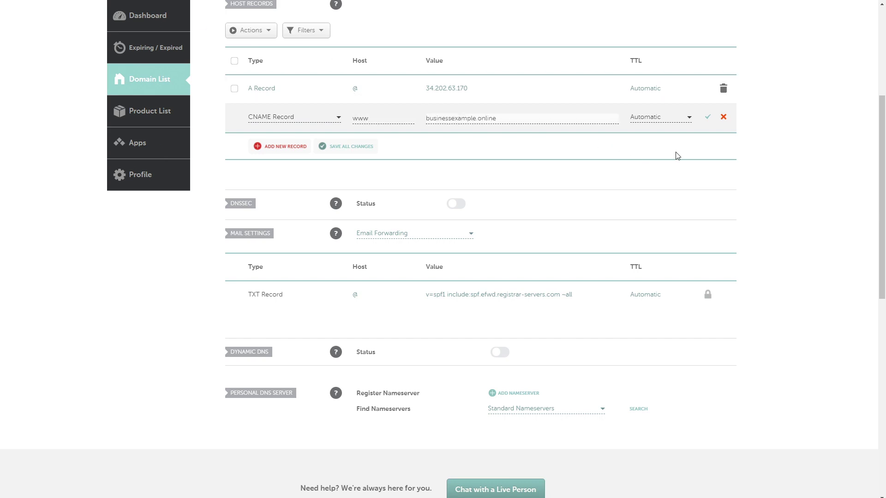
pyautogui.click(695, 148)
pyautogui.click(708, 118)
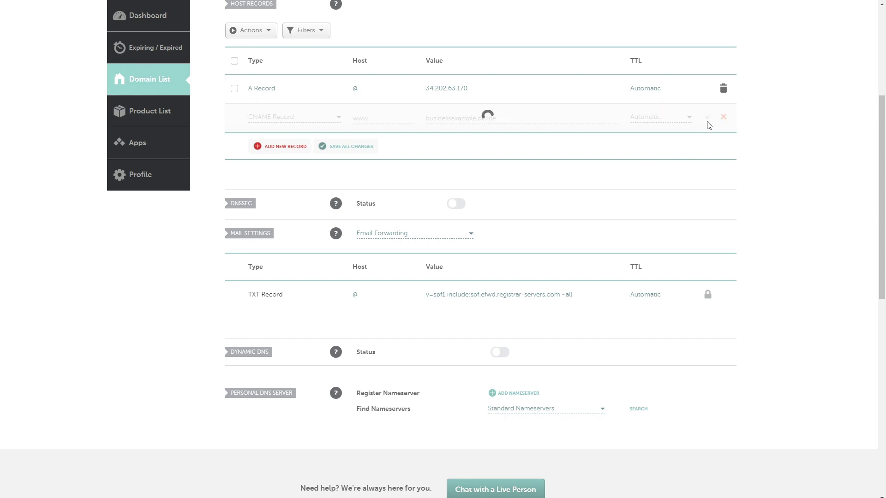
# Start another A record in the host records and set its host to subdomain
pyautogui.scroll(3, 778, 296)
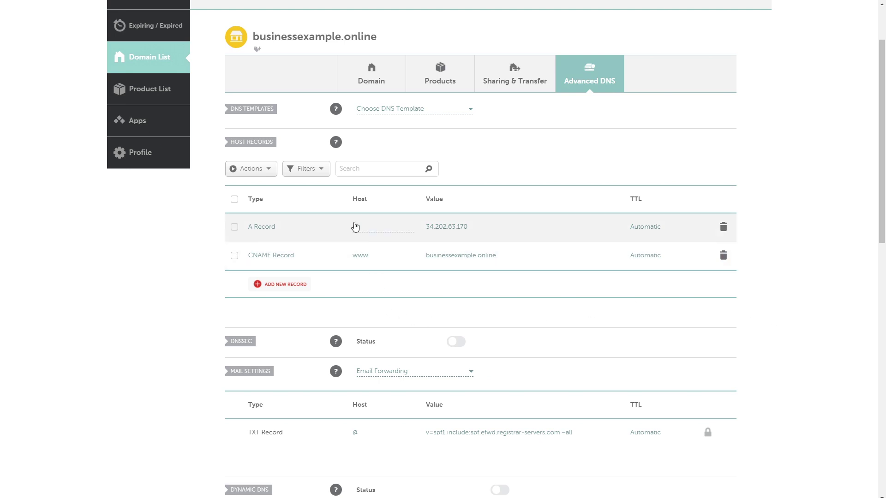
pyautogui.click(273, 285)
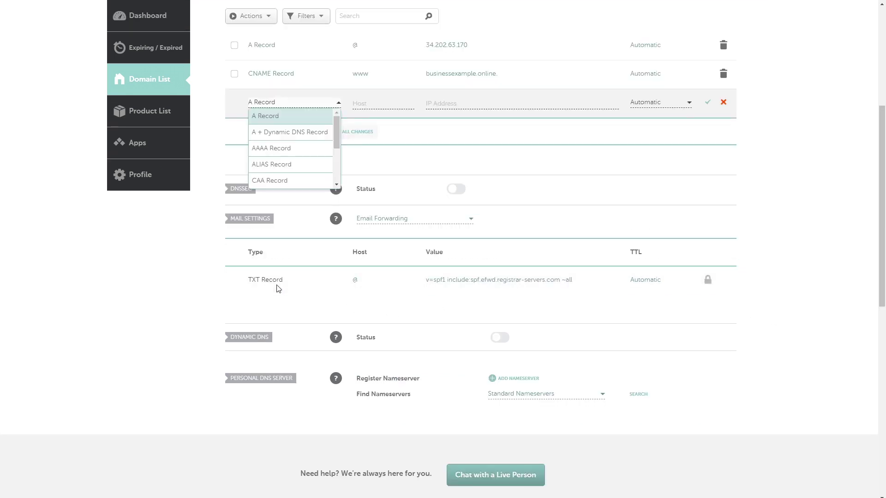
pyautogui.click(301, 119)
pyautogui.scroll(3, 489, 228)
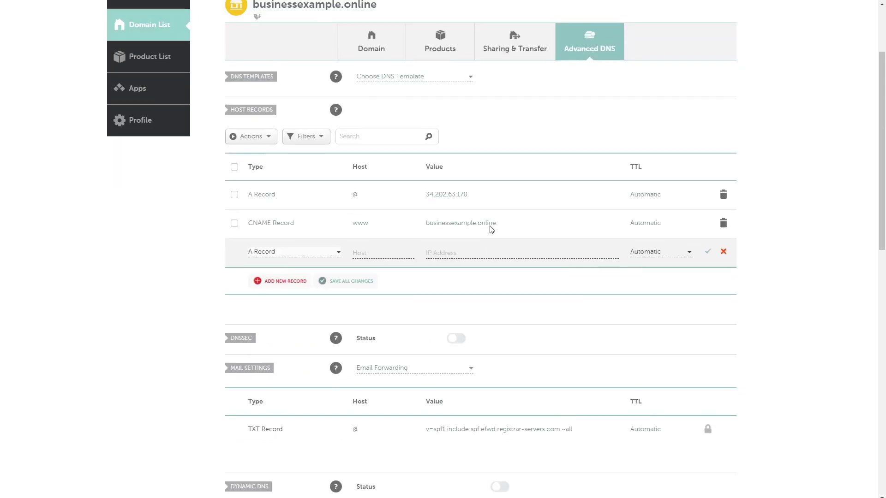
pyautogui.click(389, 261)
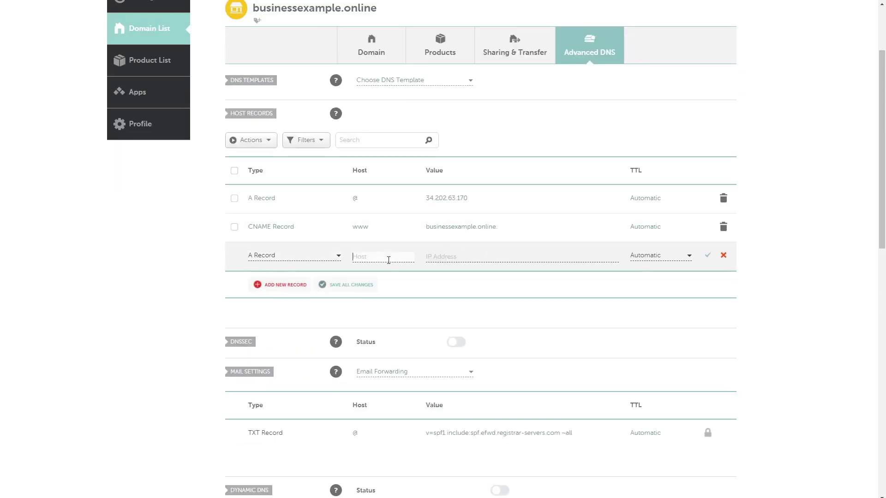
pyautogui.write('s')
pyautogui.write('k')
pyautogui.press('BackSpace')
pyautogui.press('BackSpace')
pyautogui.write('ite')
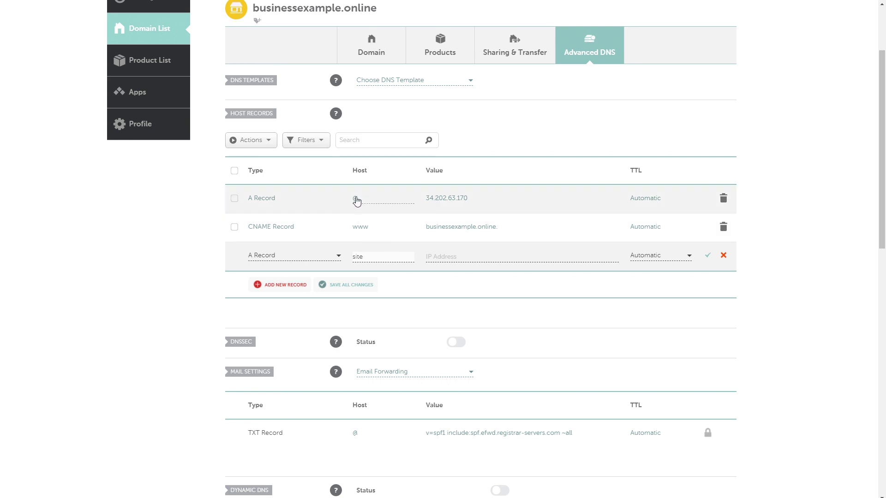
pyautogui.doubleClick(359, 258)
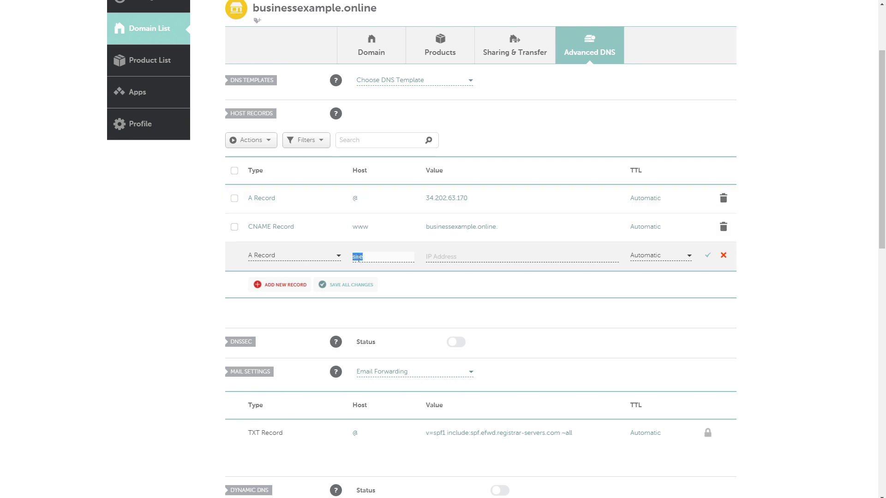
pyautogui.write('subdomain')
# Give the subdomain A record the value 34.202.63.170, copied from the @ record, and save it
pyautogui.click(450, 258)
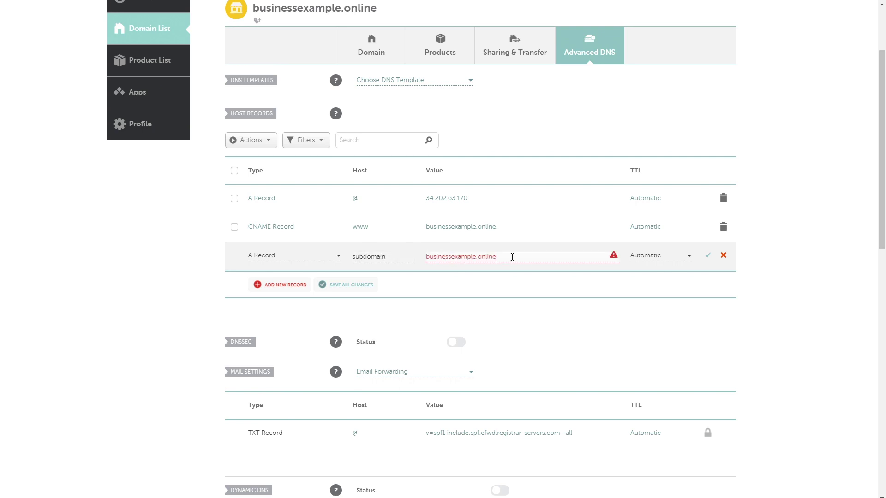
pyautogui.click(468, 201)
pyautogui.doubleClick(468, 202)
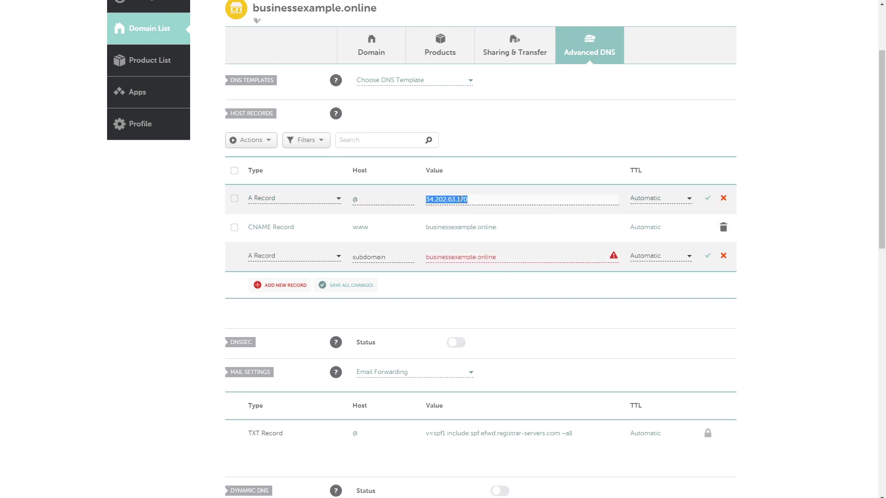
pyautogui.hotkey('ctrl', 'c')
pyautogui.tripleClick(475, 257)
pyautogui.hotkey('ctrl', 'v')
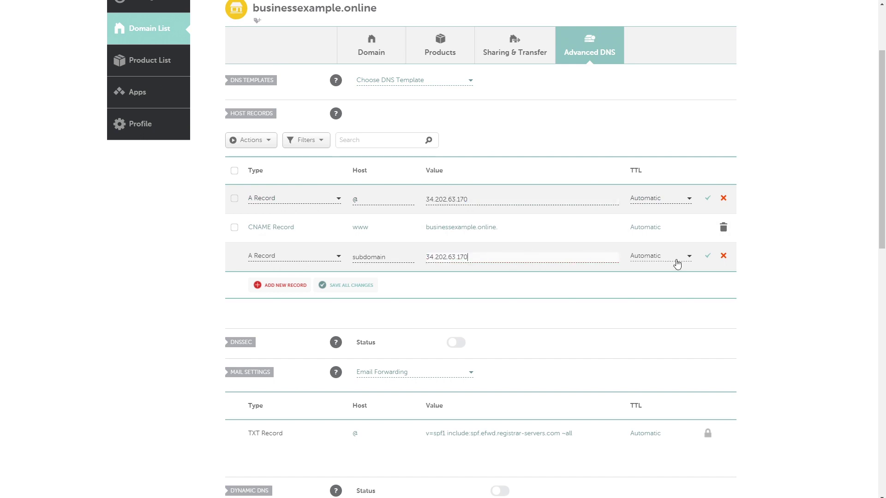
pyautogui.click(706, 257)
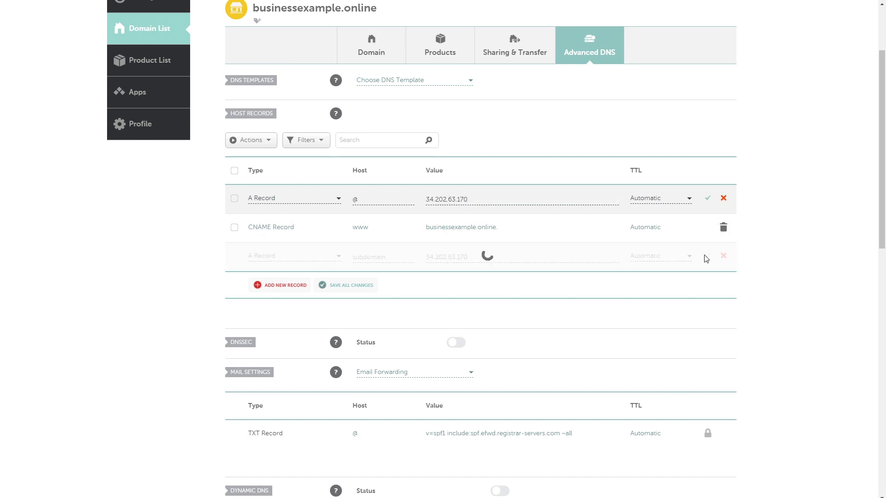
pyautogui.click(302, 287)
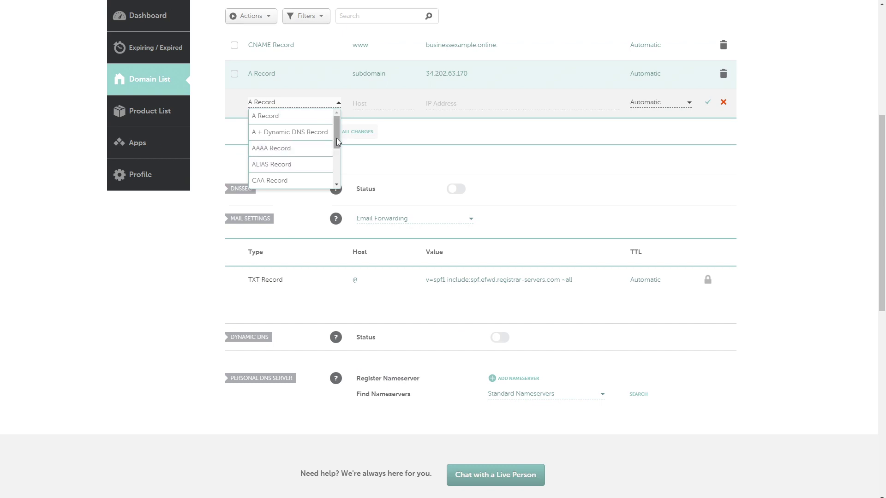
pyautogui.moveTo(336, 134); pyautogui.dragTo(336, 155)
pyautogui.click(302, 165)
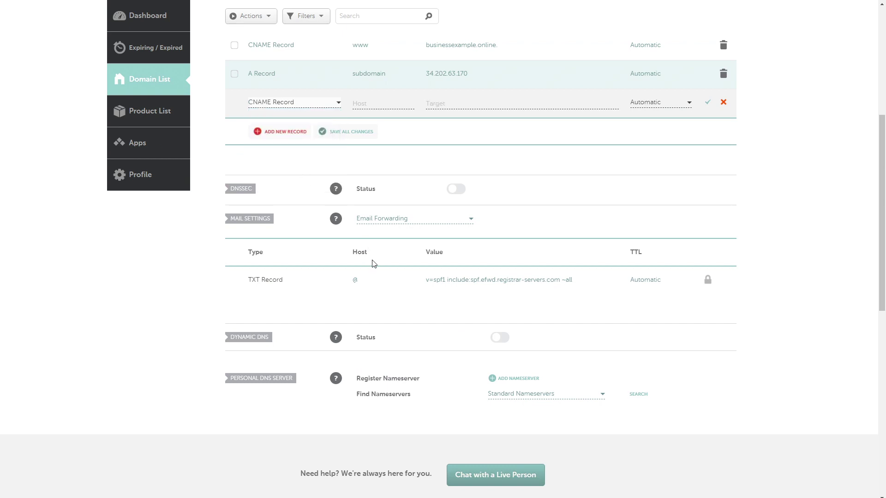
pyautogui.click(365, 104)
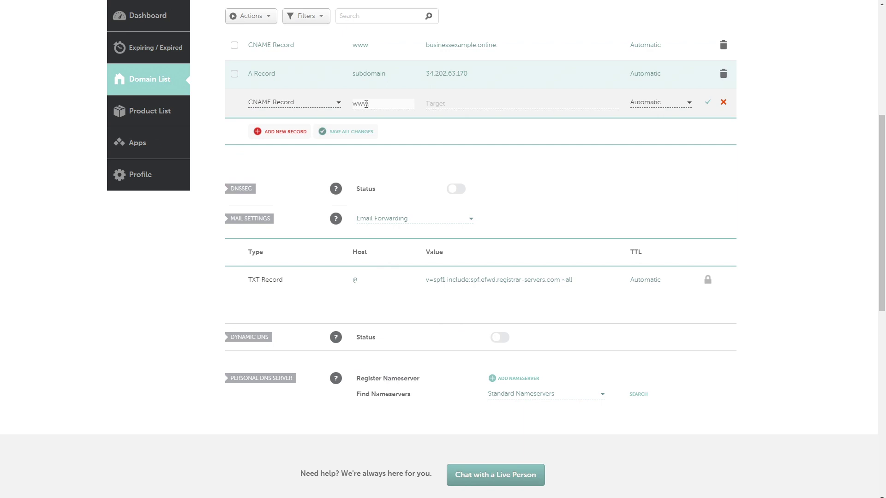
pyautogui.write('www.subdomain')
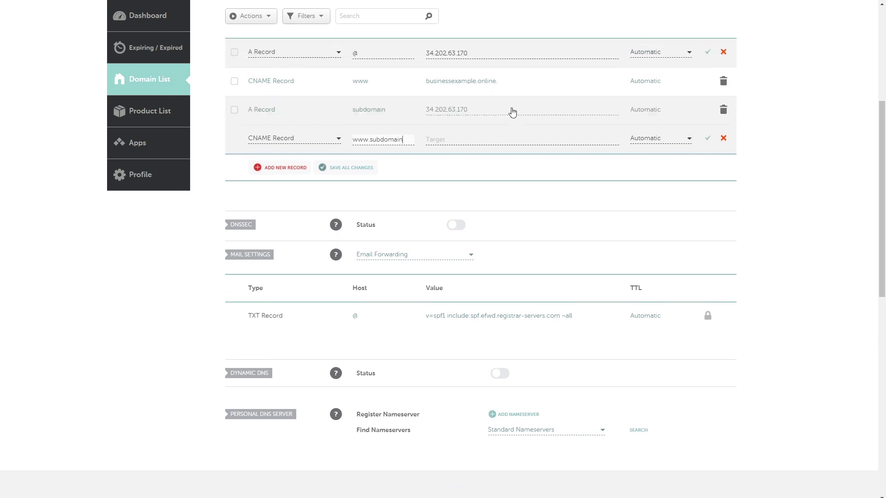
pyautogui.scroll(3, 510, 115)
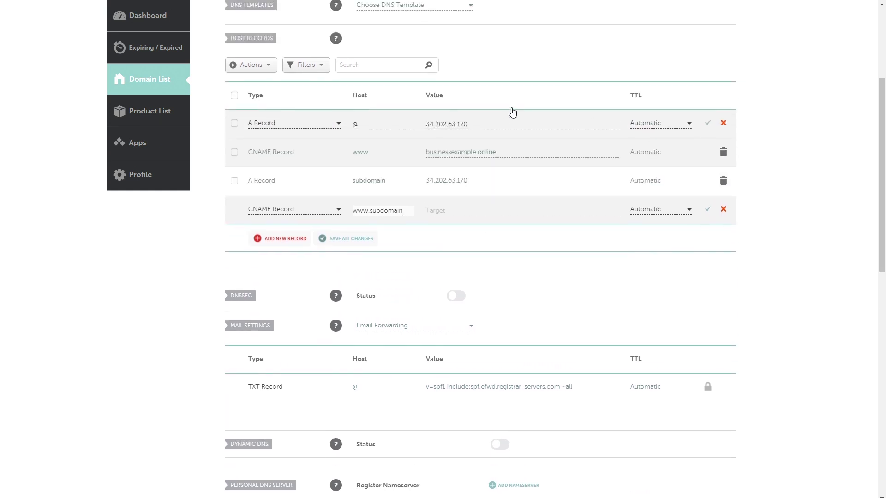
pyautogui.click(494, 199)
pyautogui.moveTo(494, 199); pyautogui.dragTo(428, 201)
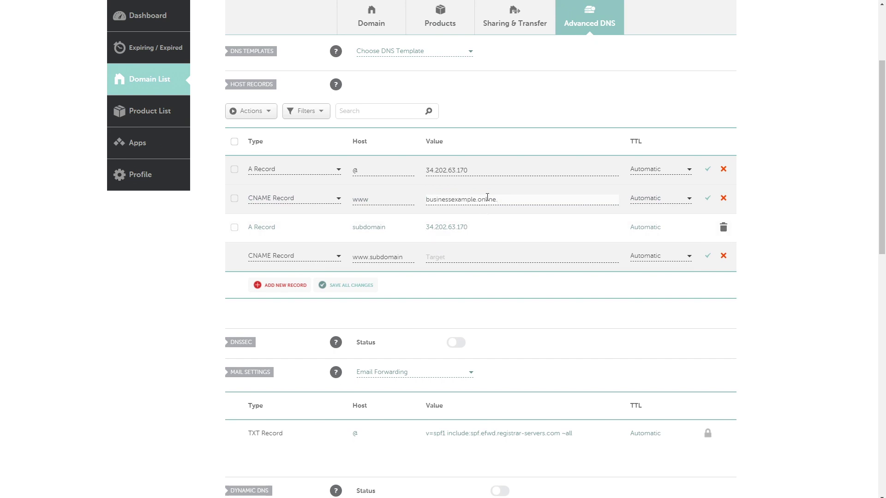
pyautogui.click(453, 255)
pyautogui.write('w')
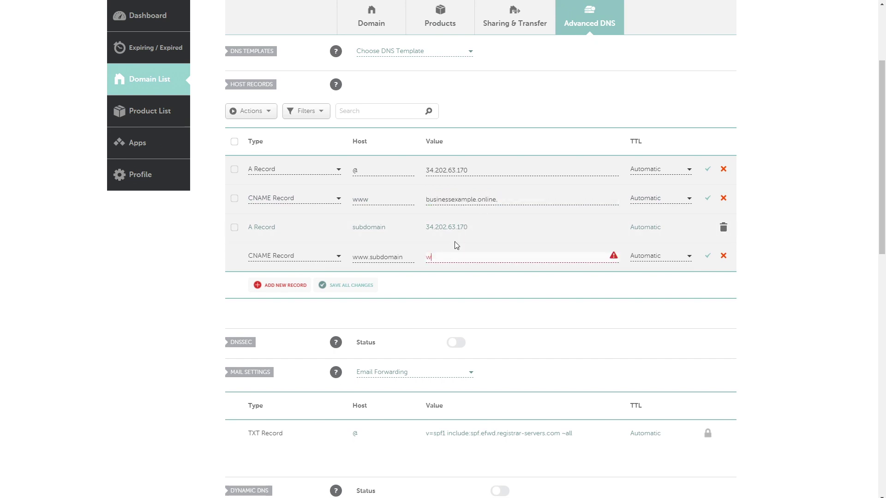
pyautogui.press('BackSpace')
pyautogui.write('subdomain.')
pyautogui.hotkey('ctrl', 'v')
pyautogui.press('BackSpace')
pyautogui.click(707, 257)
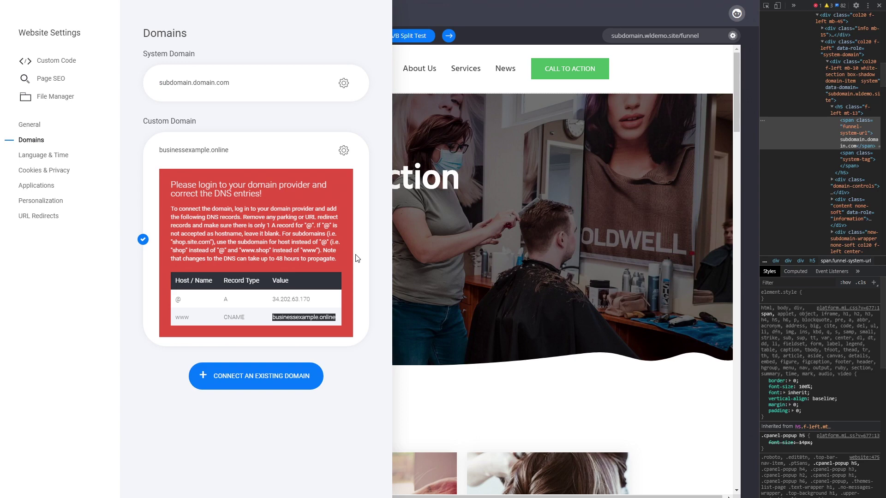
# Check the A record's IP address in the website builder's custom domain instructions and close the website settings
pyautogui.click(357, 257)
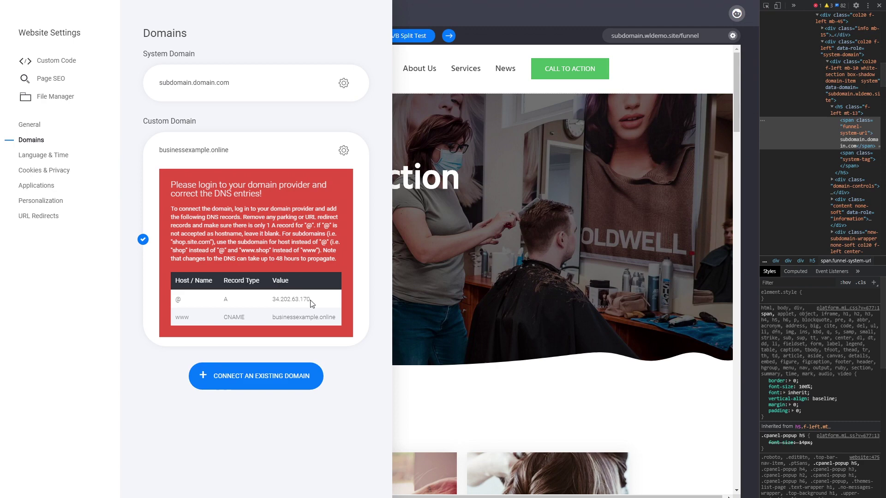
pyautogui.moveTo(313, 299); pyautogui.dragTo(273, 301)
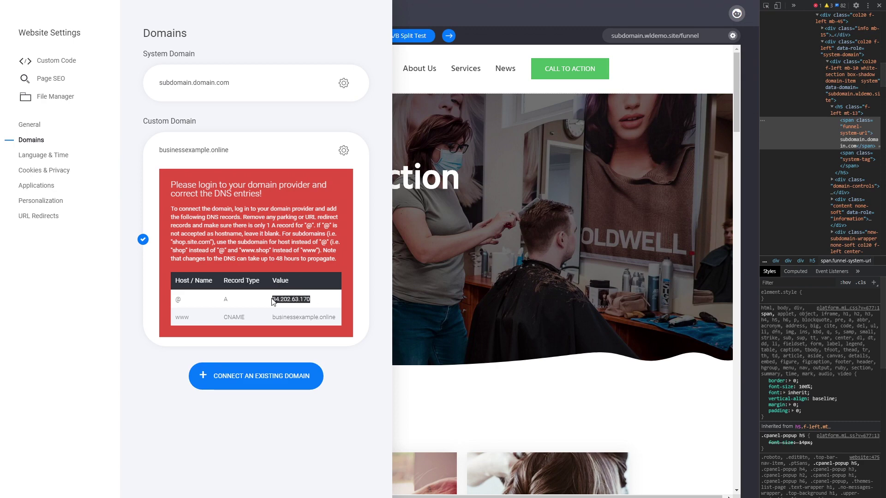
pyautogui.click(313, 302)
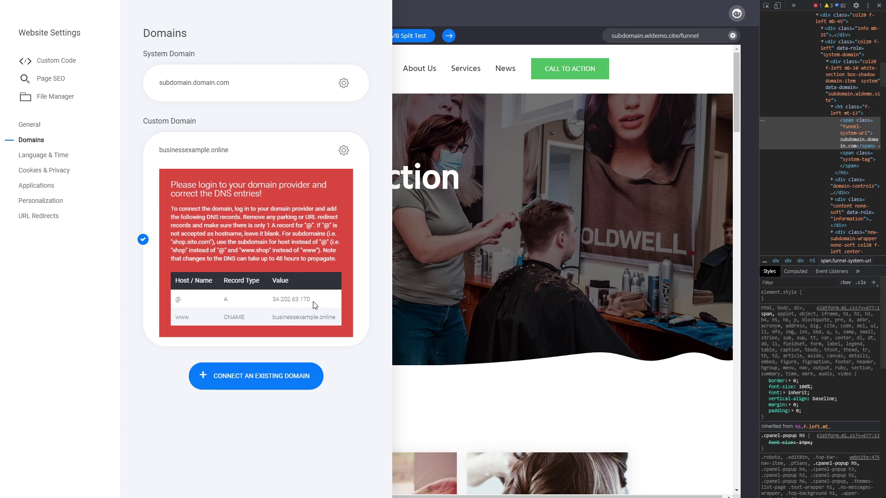
pyautogui.click(499, 270)
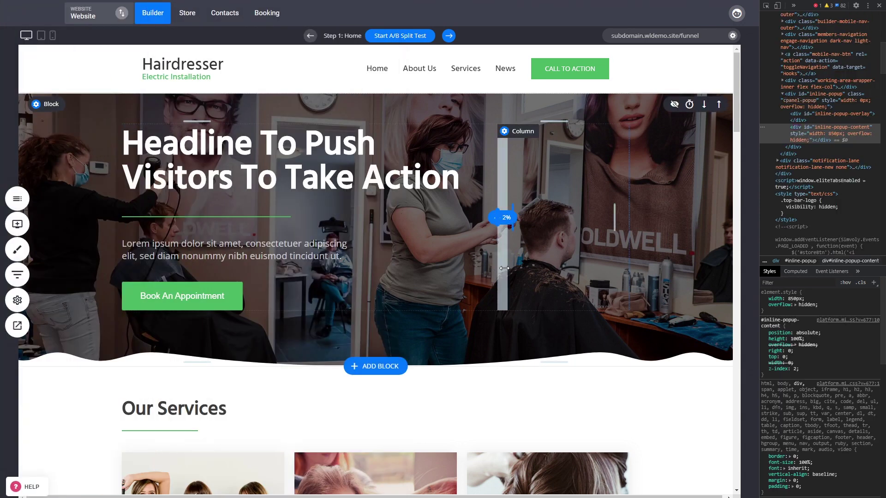